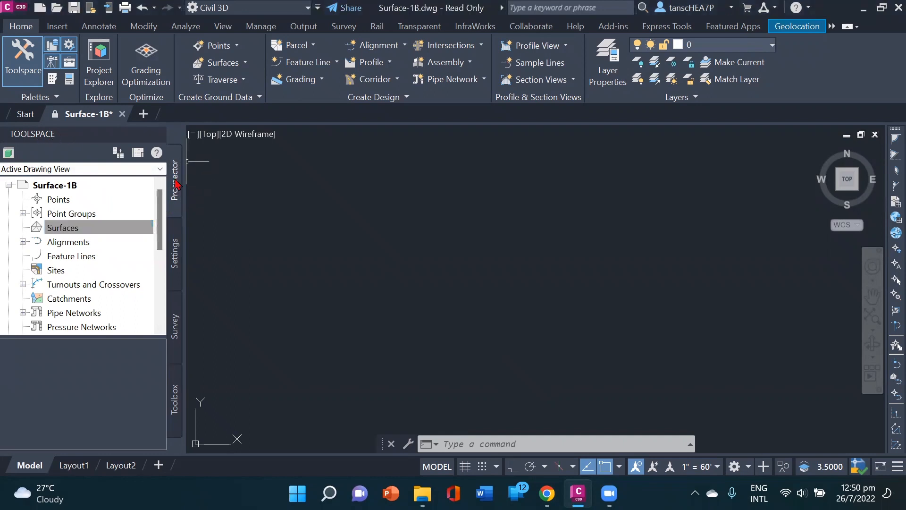
Step: Start a new TIN surface in the drawing and choose C-TOPO as its surface layer
left_click(137, 226)
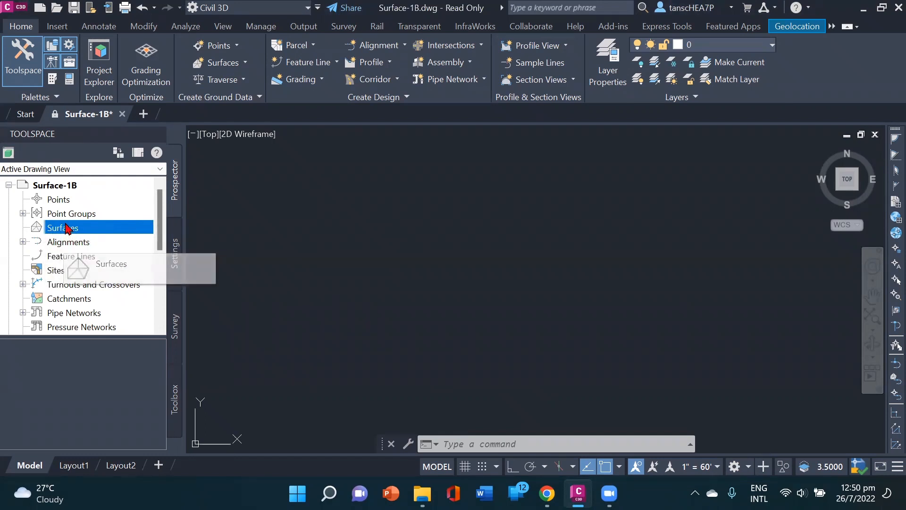
right_click(69, 228)
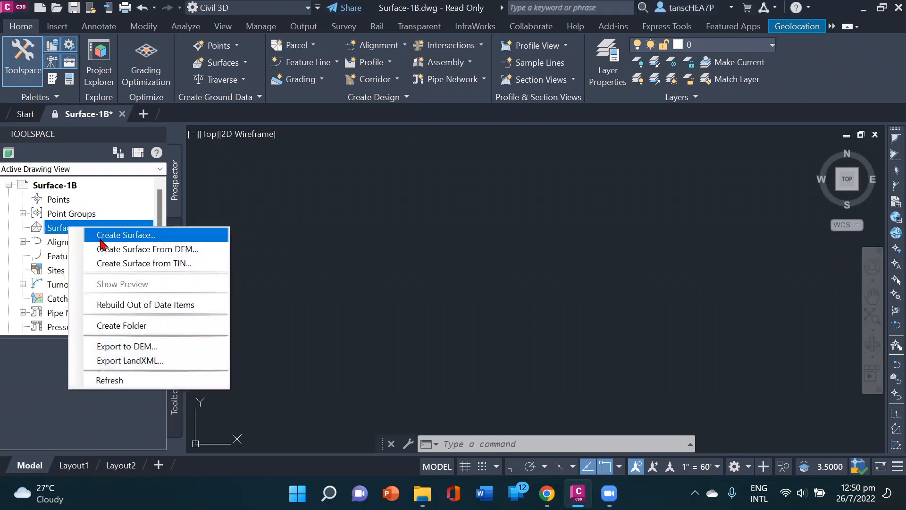
left_click(144, 236)
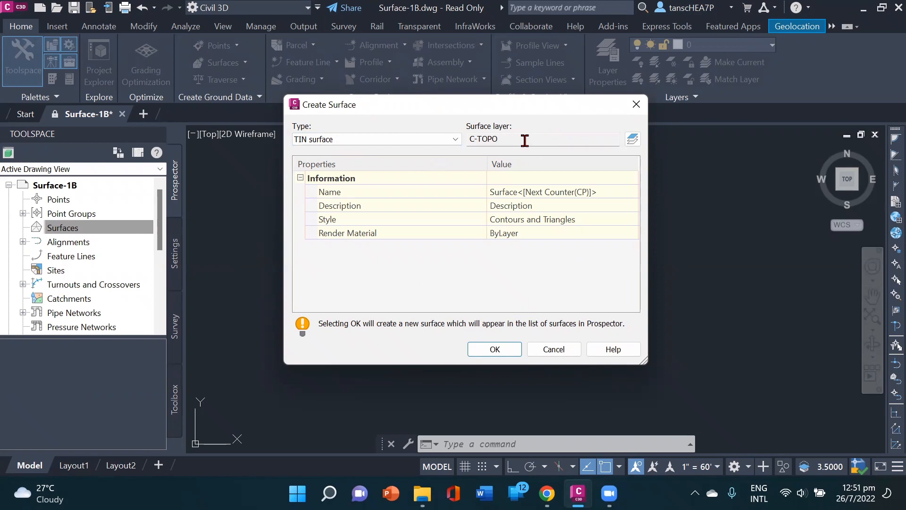
left_click(633, 140)
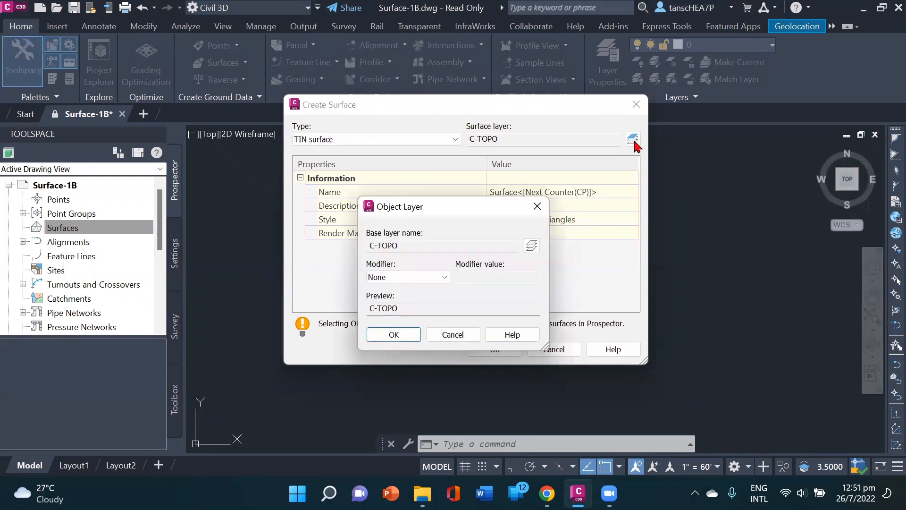
left_click(532, 246)
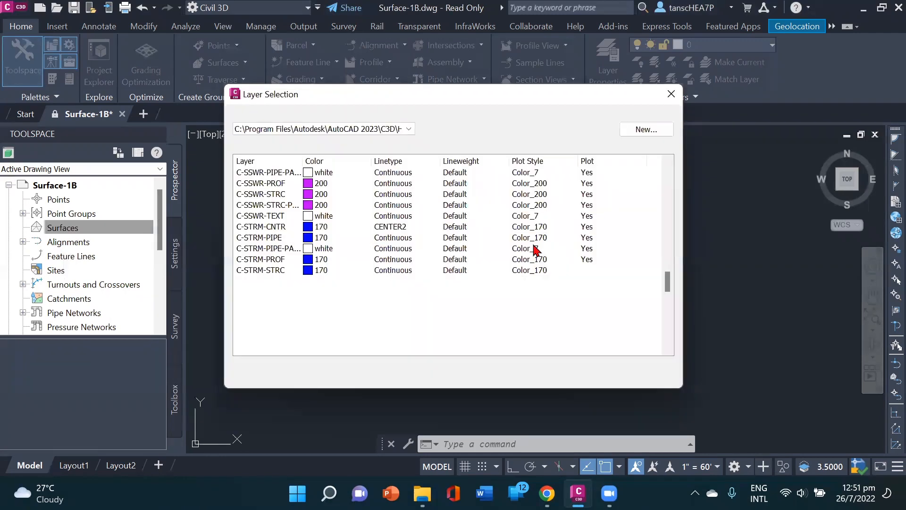
scroll(409, 265, "down", 7)
scroll(410, 265, "up", 7)
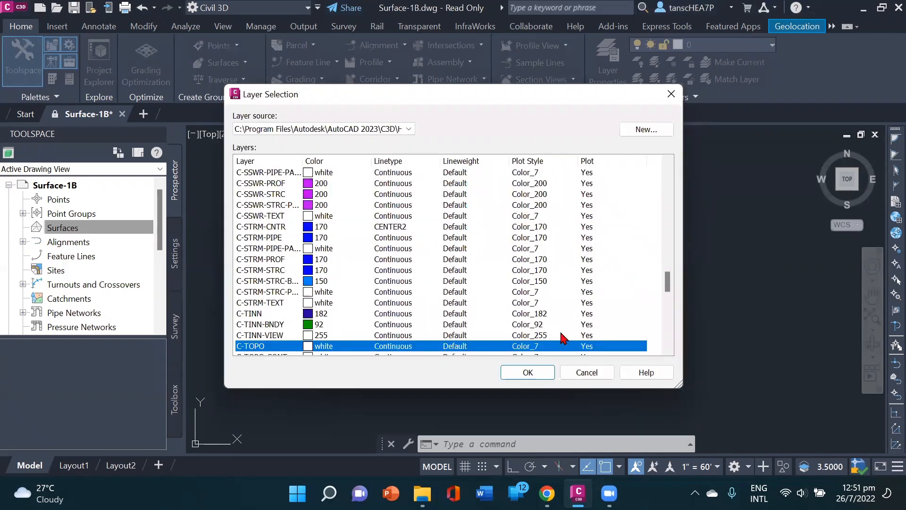
left_click(543, 374)
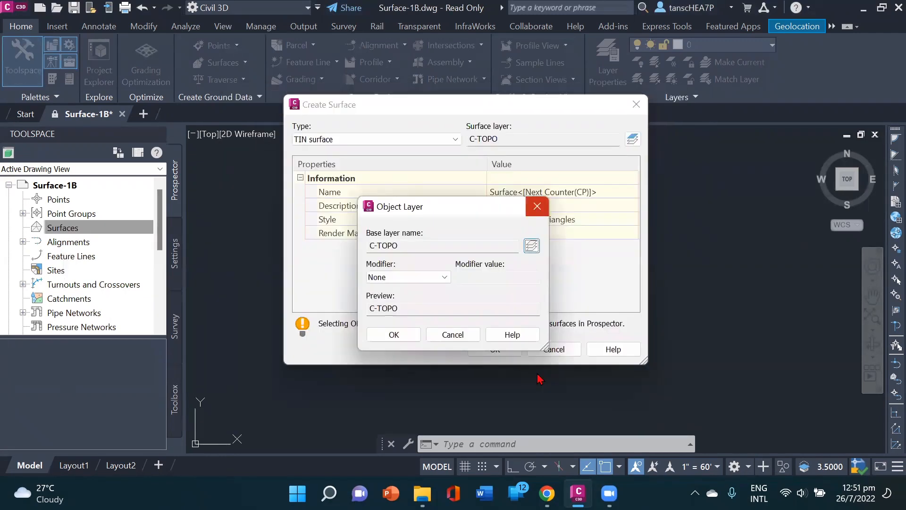
left_click(409, 337)
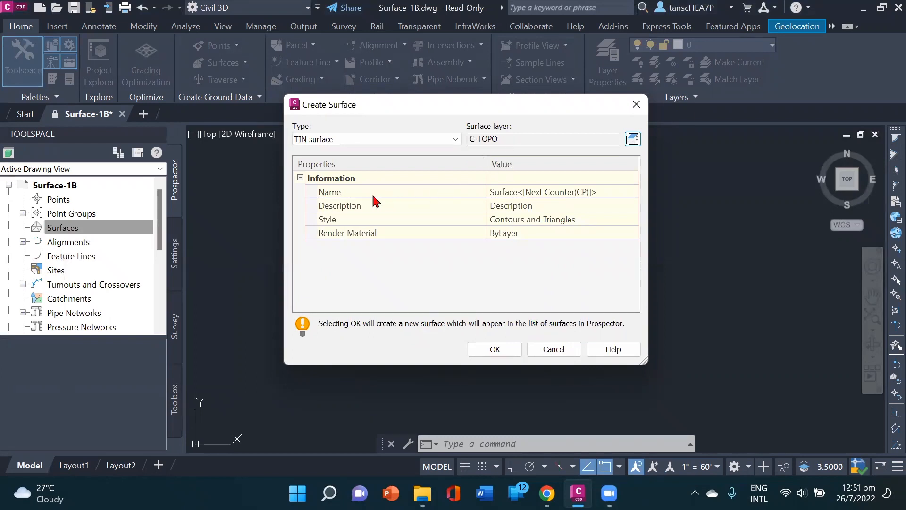
Step: Name the surface NEW SURFACE, choose the Contours and Triangles style, and create it
left_click(607, 195)
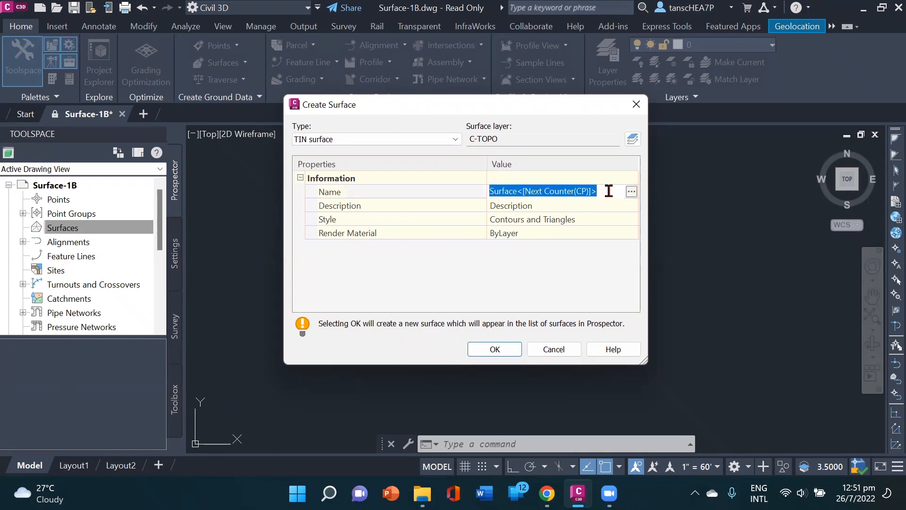
type("NEW SURFACE")
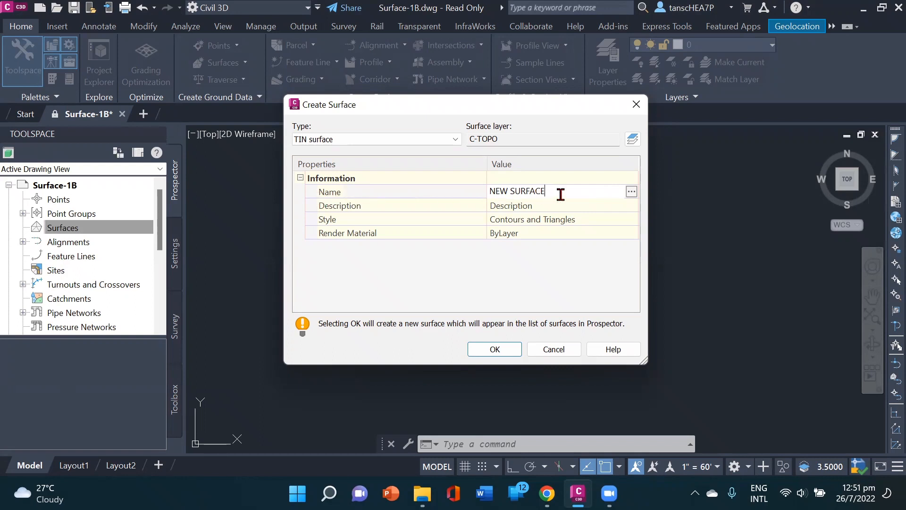
left_click(380, 219)
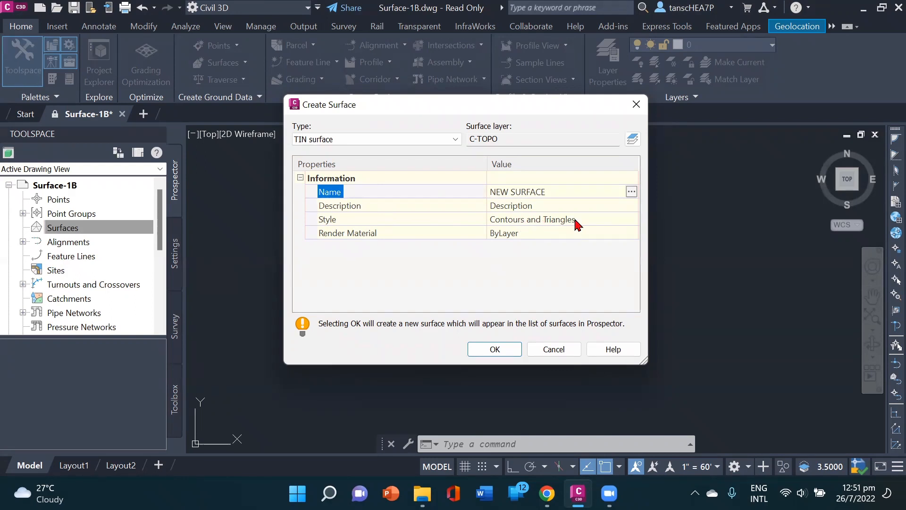
left_click(629, 222)
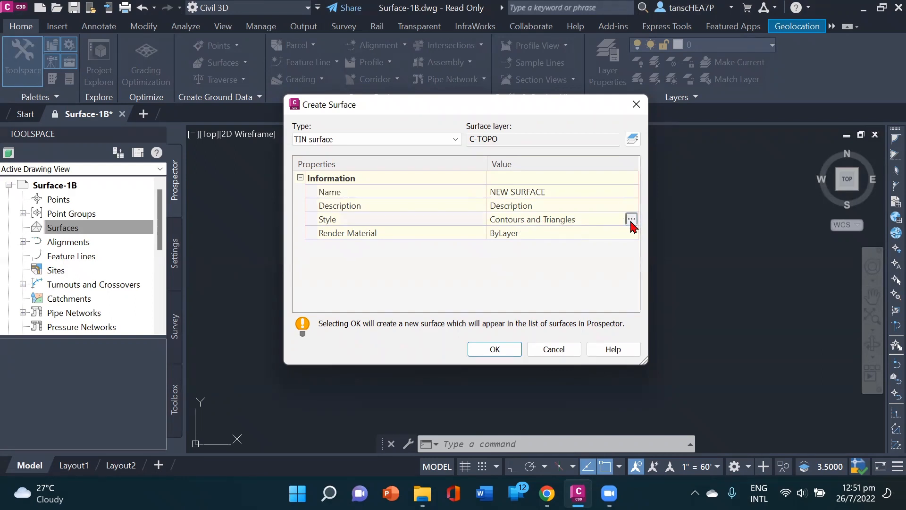
left_click(632, 220)
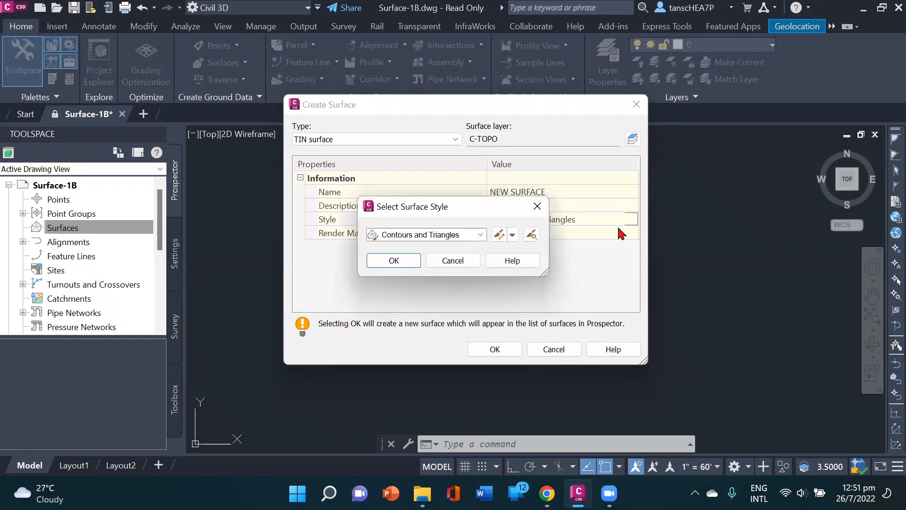
left_click(481, 235)
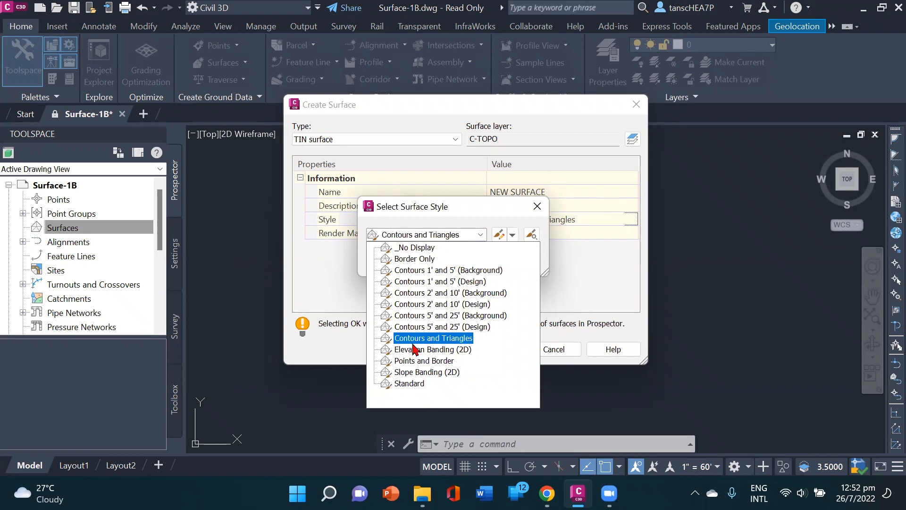
left_click(442, 344)
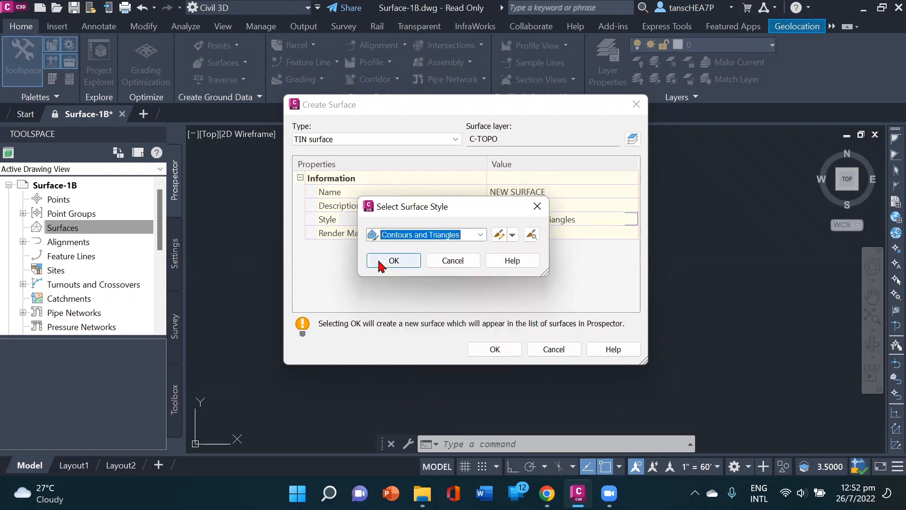
left_click(393, 262)
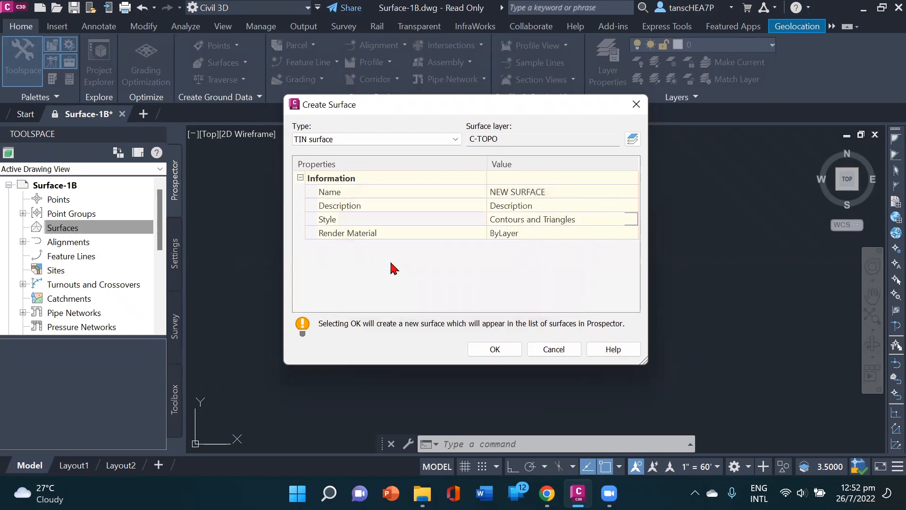
left_click(493, 351)
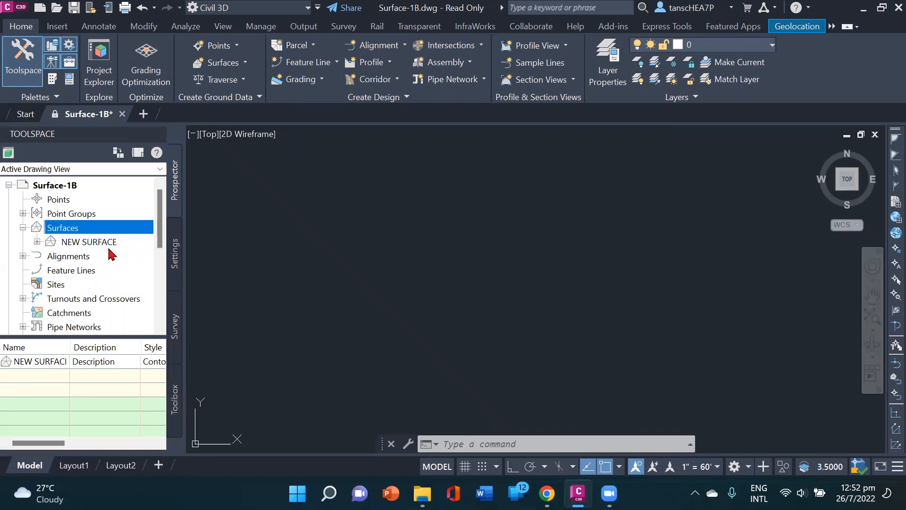
Step: Expand the definition of NEW SURFACE and start adding a point file to it
left_click(37, 241)
left_click_drag(161, 238, 161, 250)
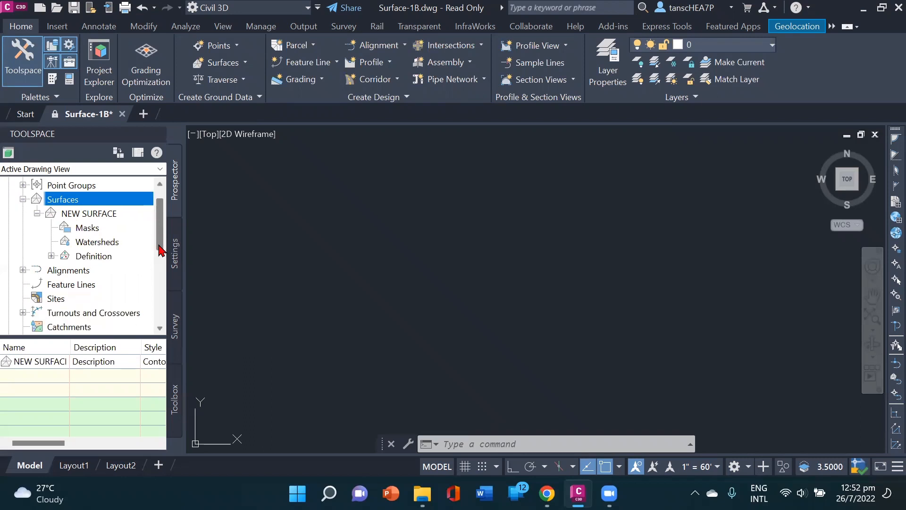
left_click(51, 257)
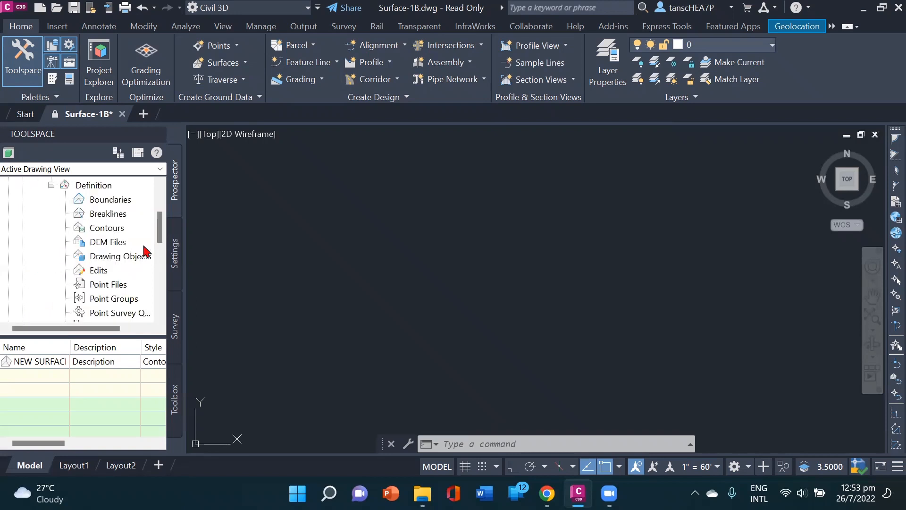
left_click_drag(159, 239, 159, 231)
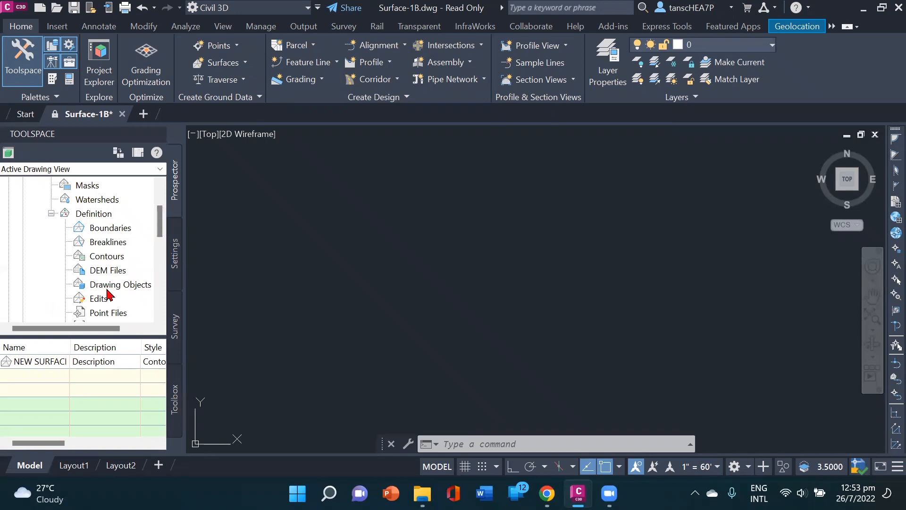
scroll(159, 242, "down", 3)
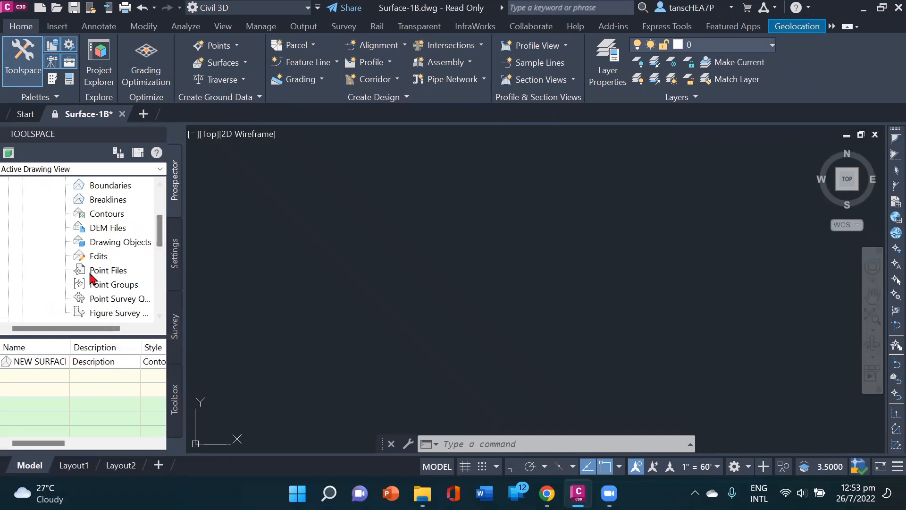
left_click(107, 272)
right_click(107, 274)
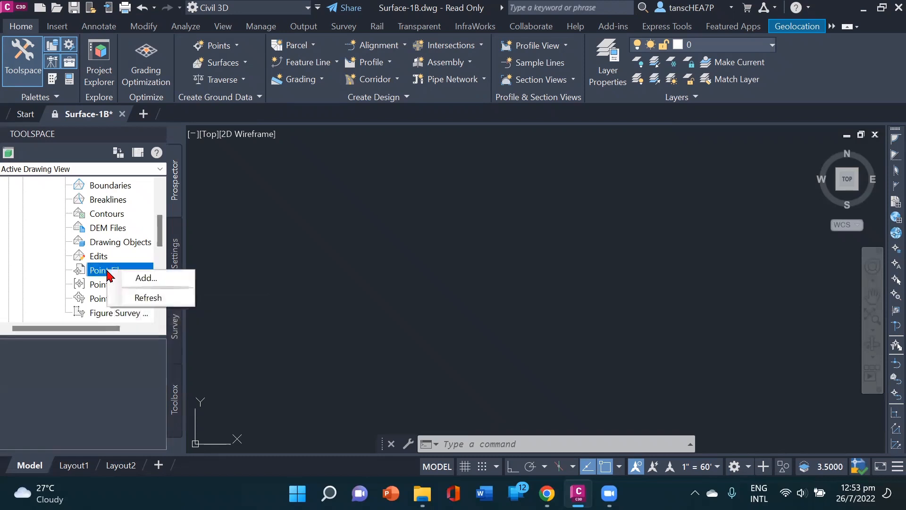
left_click(156, 284)
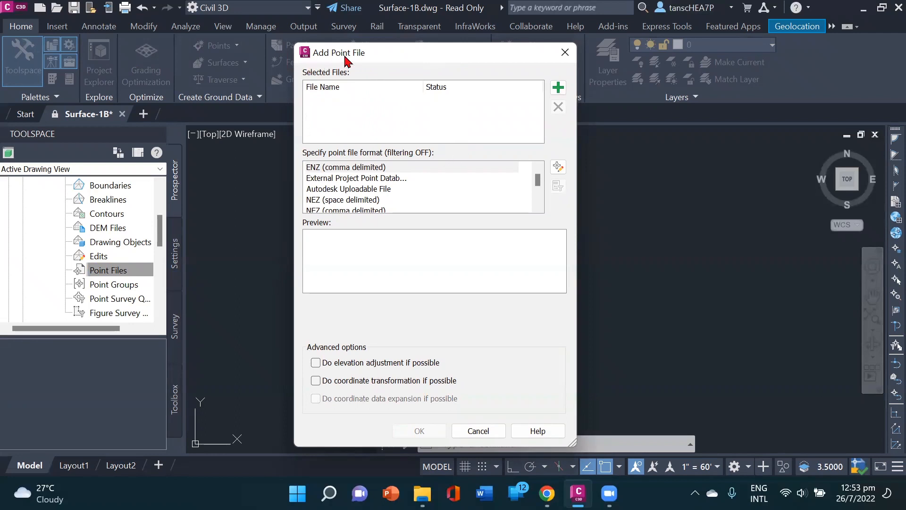
Step: Add the text file EG-Surface-PENZD (space delimited) to the surface using the PENZD (space delimited) point file format
left_click(558, 88)
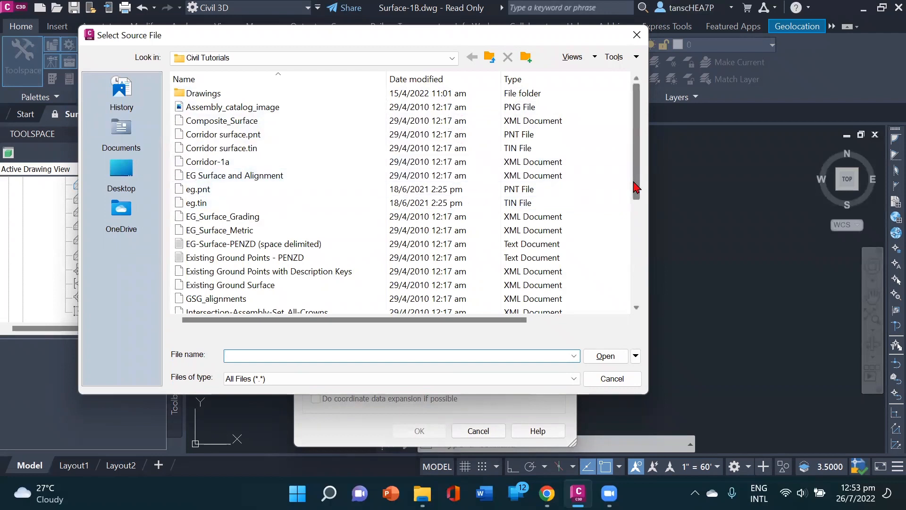
left_click_drag(636, 184, 634, 197)
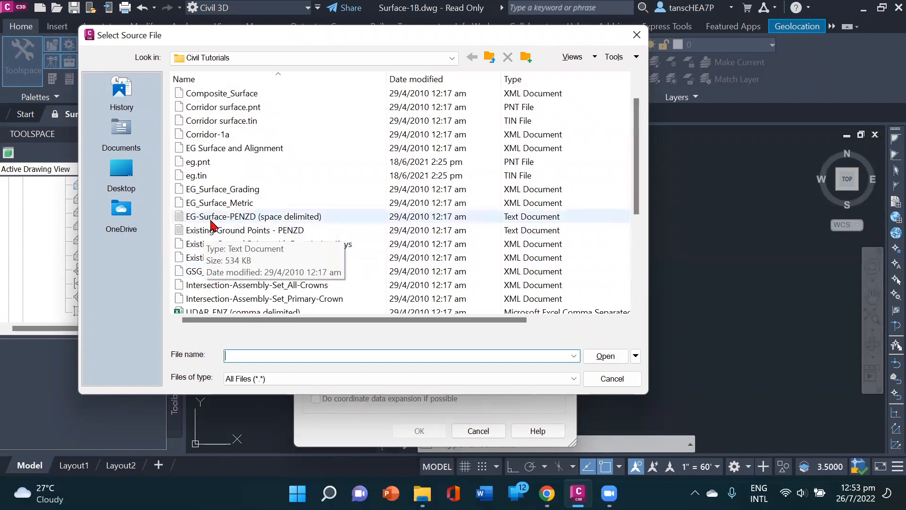
left_click(257, 220)
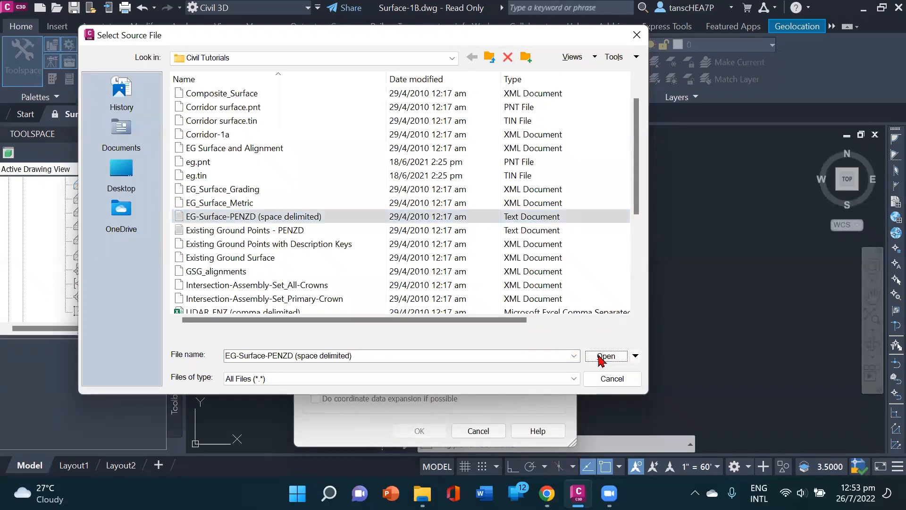
left_click(599, 359)
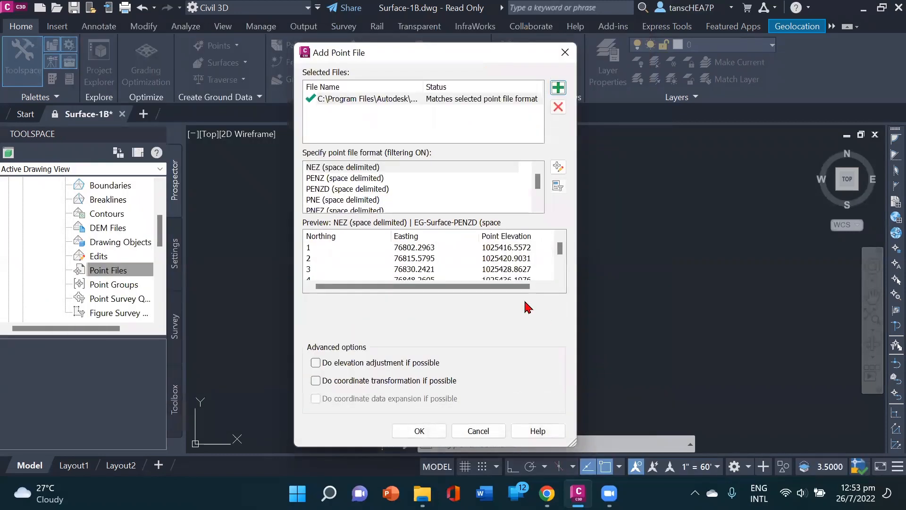
left_click(360, 191)
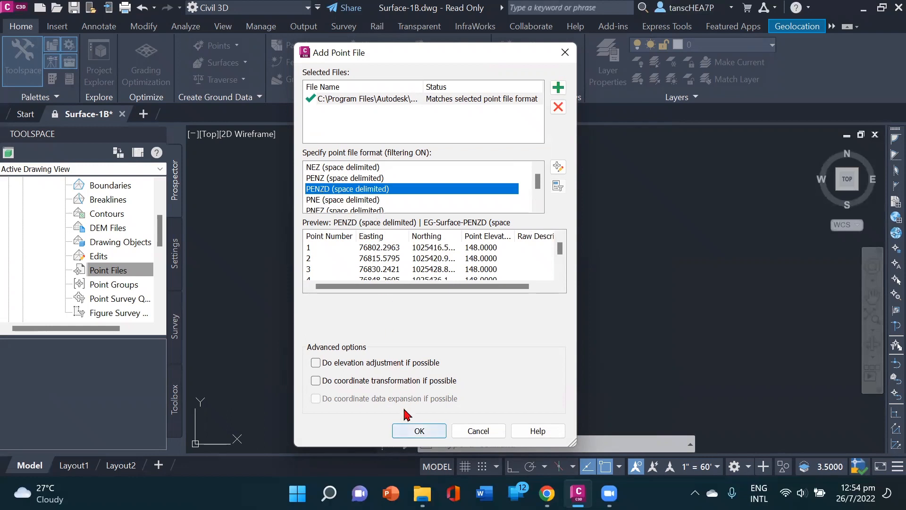
left_click(407, 425)
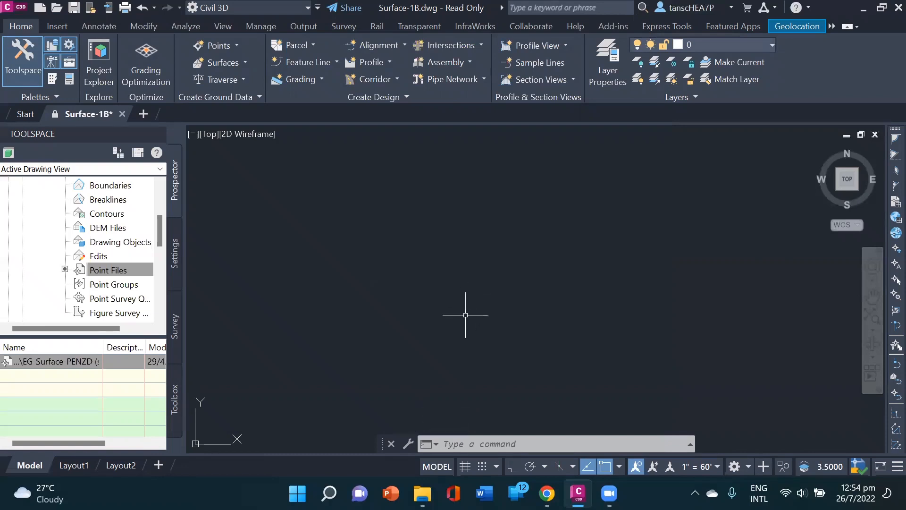
Step: Zoom to the drawing extents and examine the contours and triangles of the surface up close
type("Z")
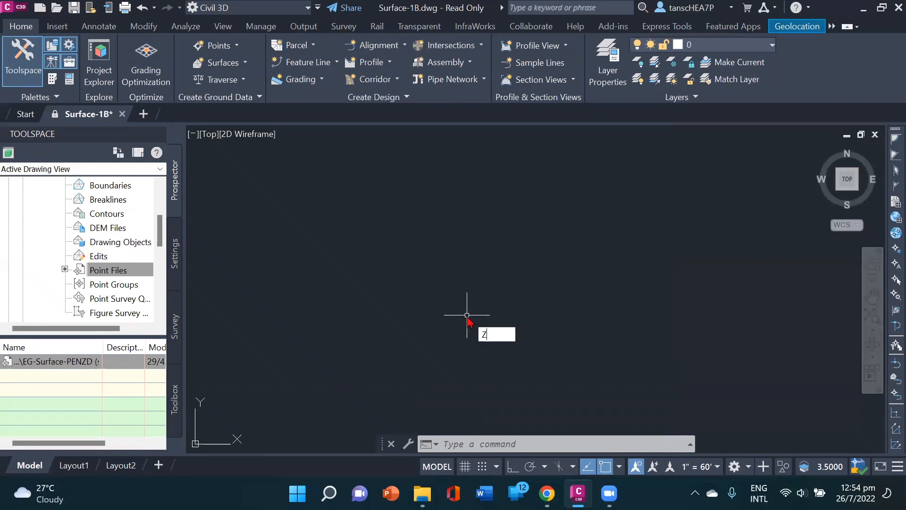
key("Return")
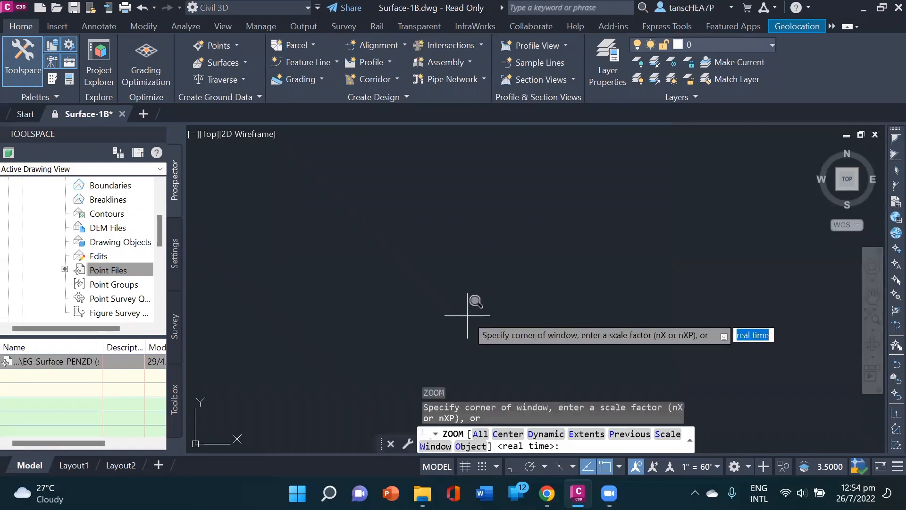
type("E")
key("Return")
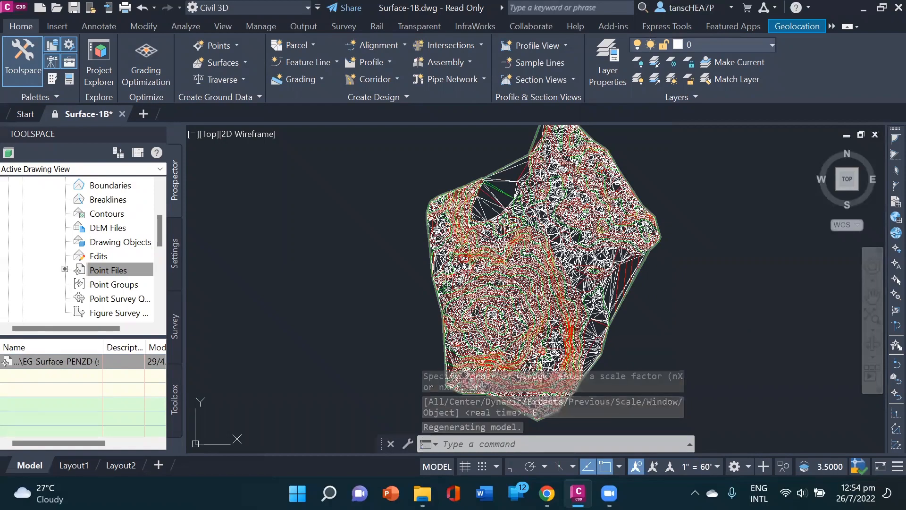
scroll(504, 247, "up", 2)
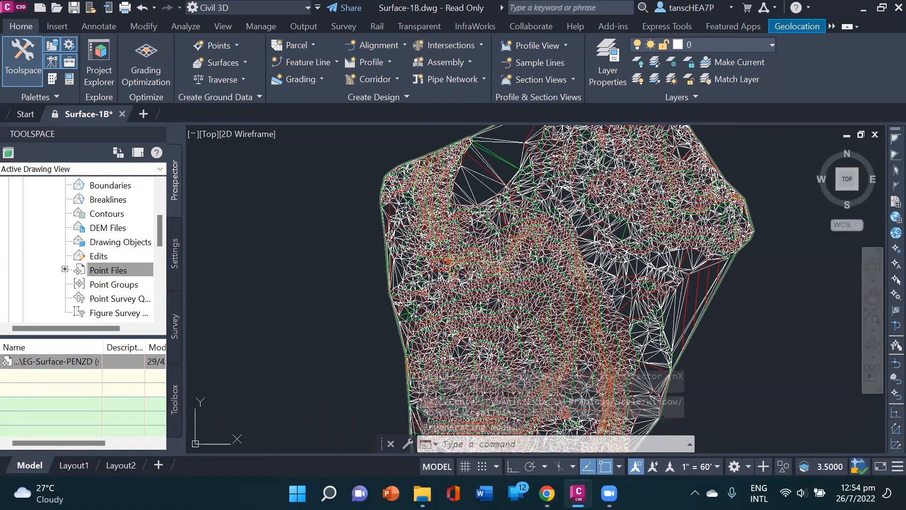
scroll(463, 189, "up", 3)
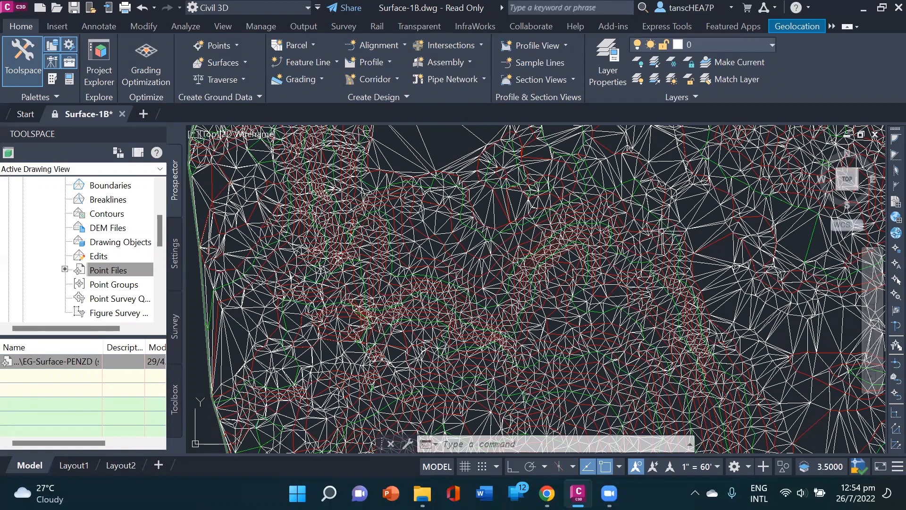
scroll(657, 234, "down", 2)
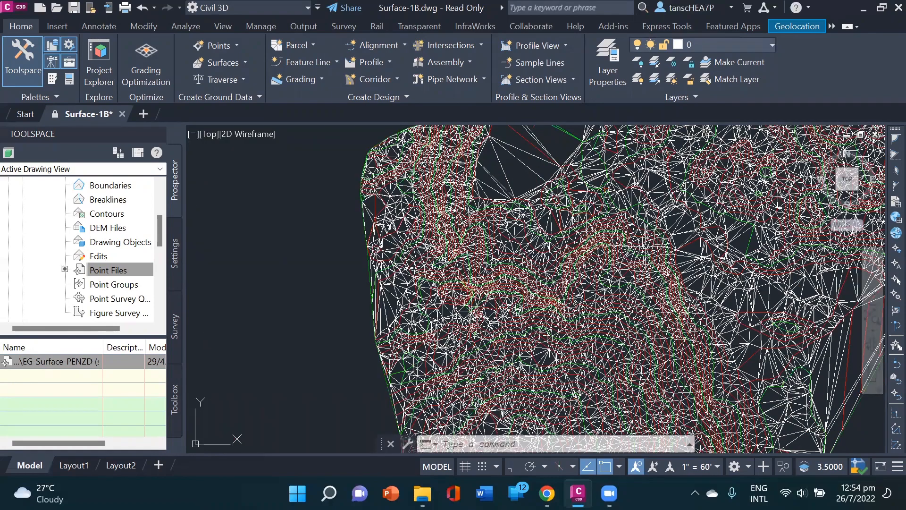
Step: Thaw the _EG-BNDY layer to display the boundary line around the surface
scroll(657, 235, "down", 2)
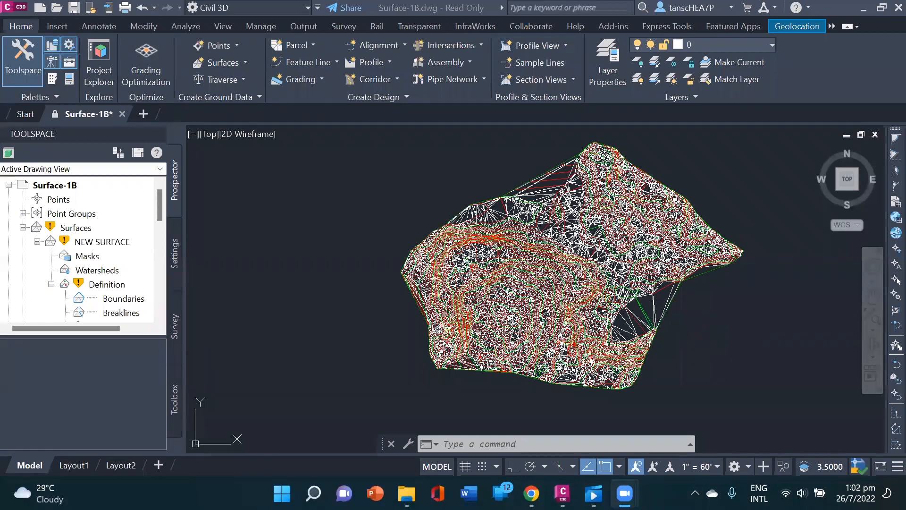
middle_click_drag(677, 318, 609, 342)
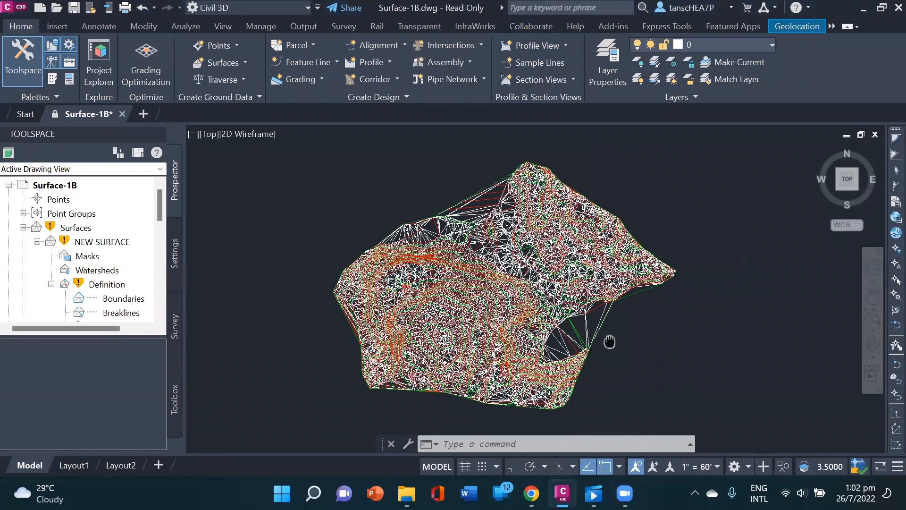
scroll(610, 341, "up", 2)
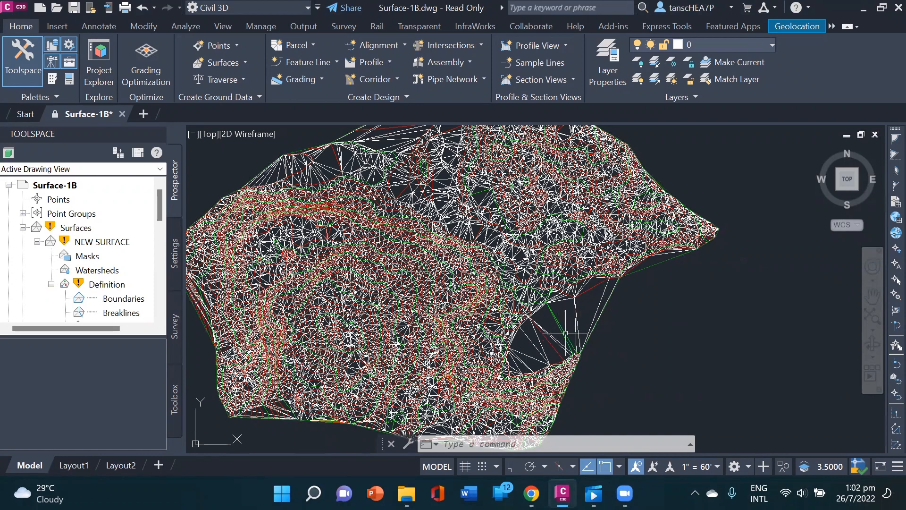
scroll(552, 337, "down", 2)
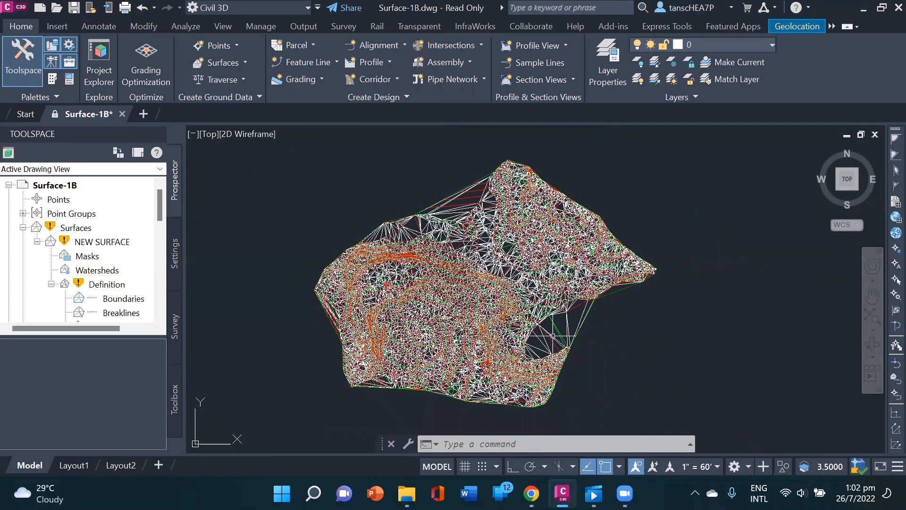
middle_click_drag(552, 336, 555, 344)
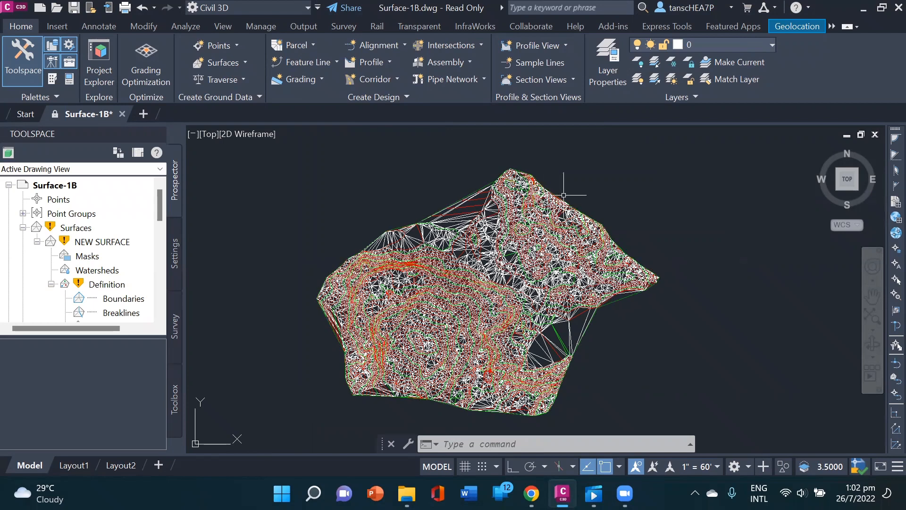
middle_click_drag(670, 200, 674, 204)
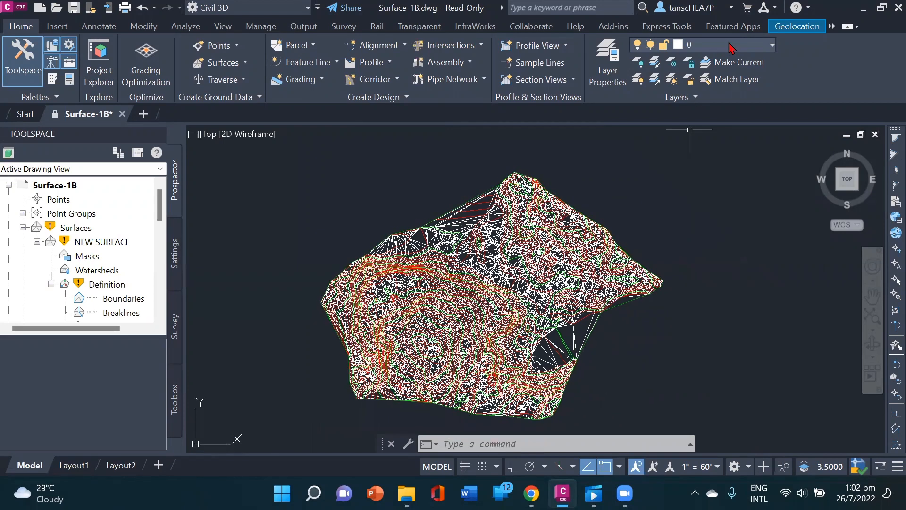
left_click(731, 47)
scroll(653, 63, "up", 2)
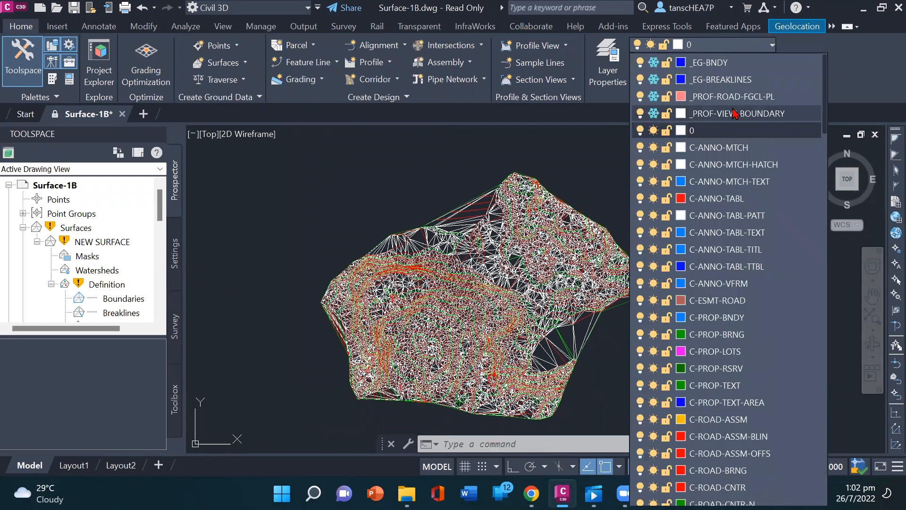
left_click(653, 62)
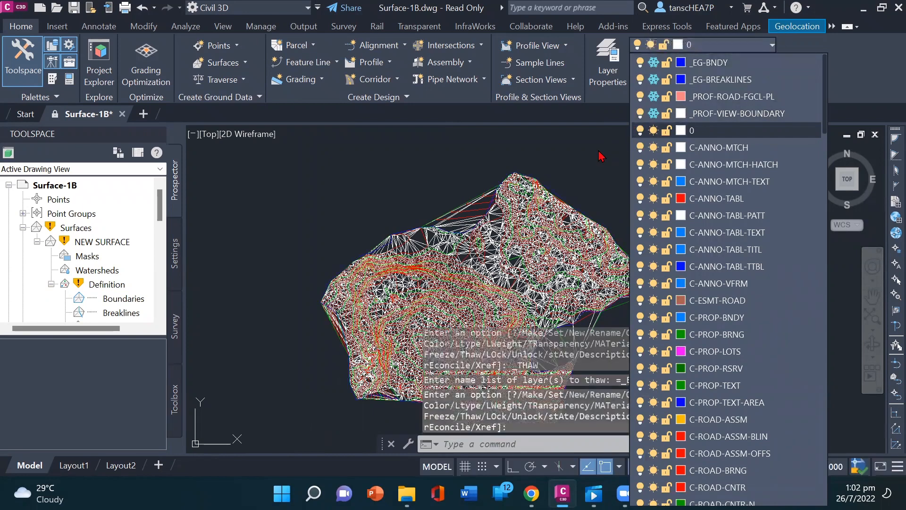
left_click(600, 156)
Step: Add an outer boundary named NEW BOUNDARY to NEW SURFACE from the blue outline, with non-destructive breakline on and a 1.000' mid-ordinate distance
middle_click_drag(627, 223, 629, 207)
scroll(583, 279, "up", 3)
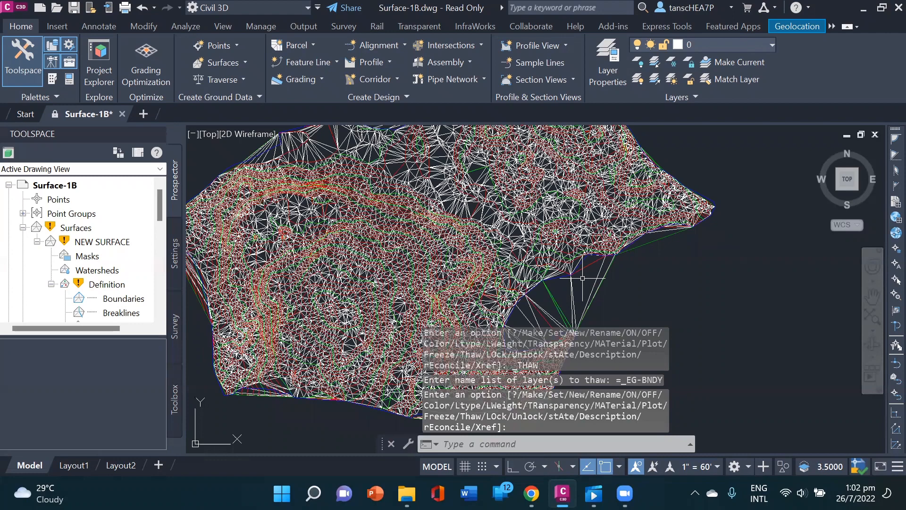
scroll(583, 278, "up", 3)
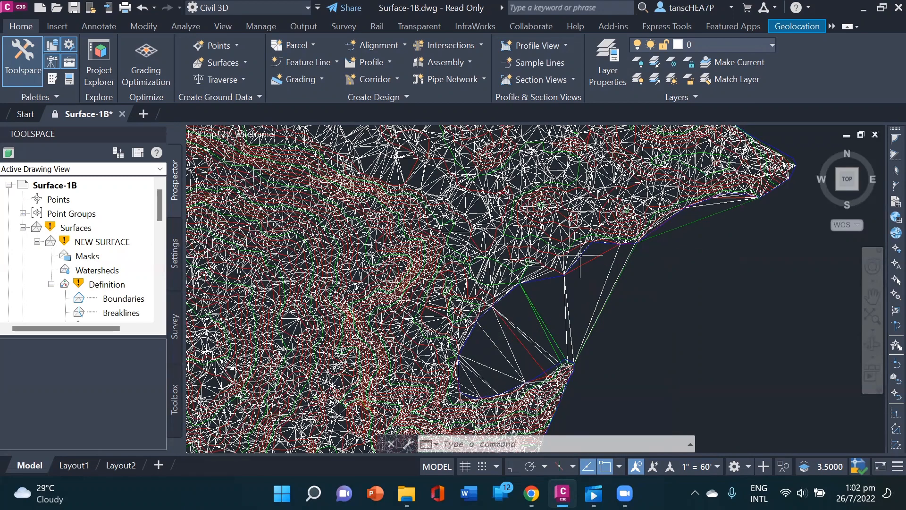
scroll(578, 279, "down", 3)
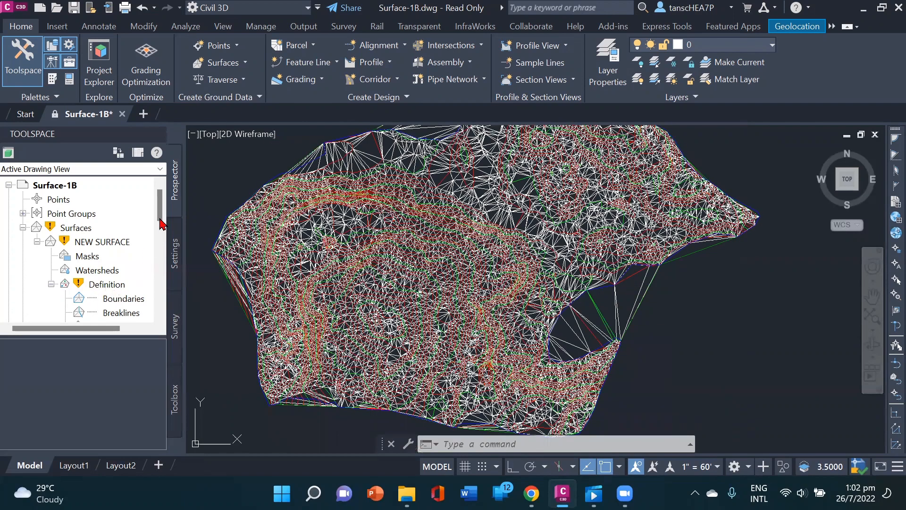
left_click(126, 298)
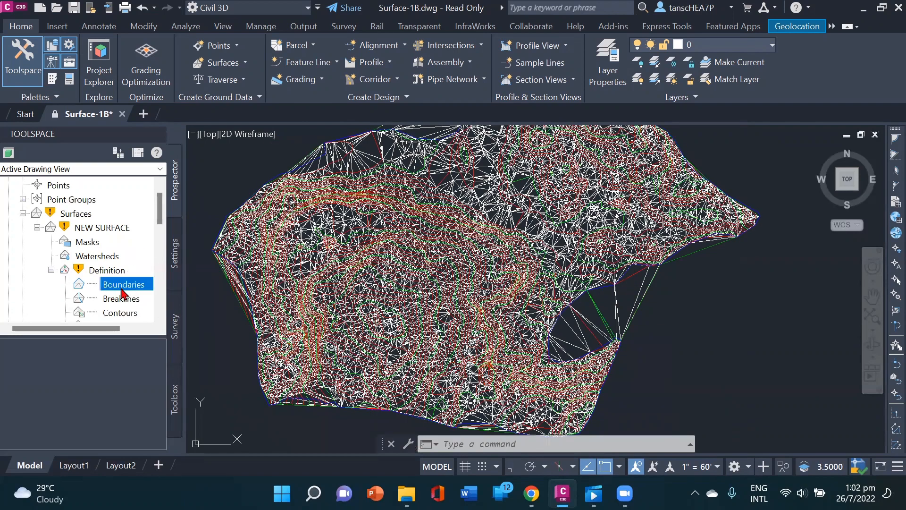
right_click(122, 287)
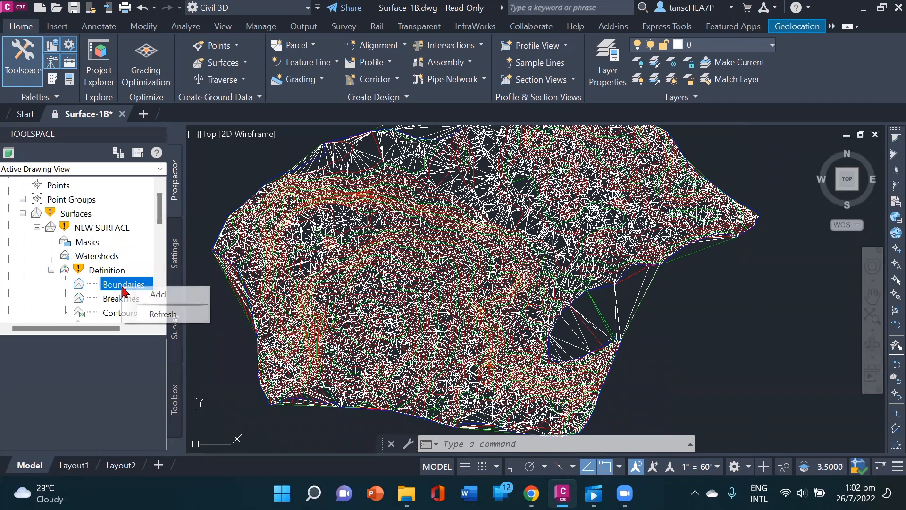
left_click(147, 296)
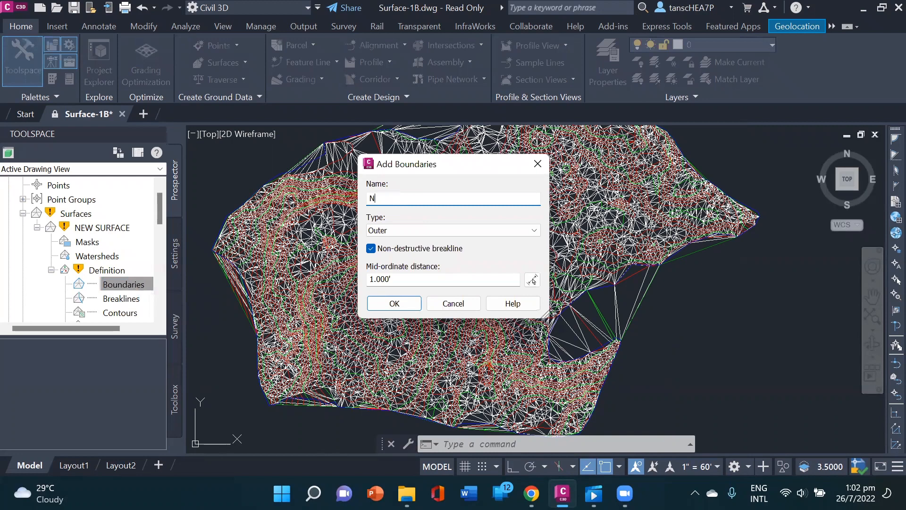
type("NEW BOUNDARY")
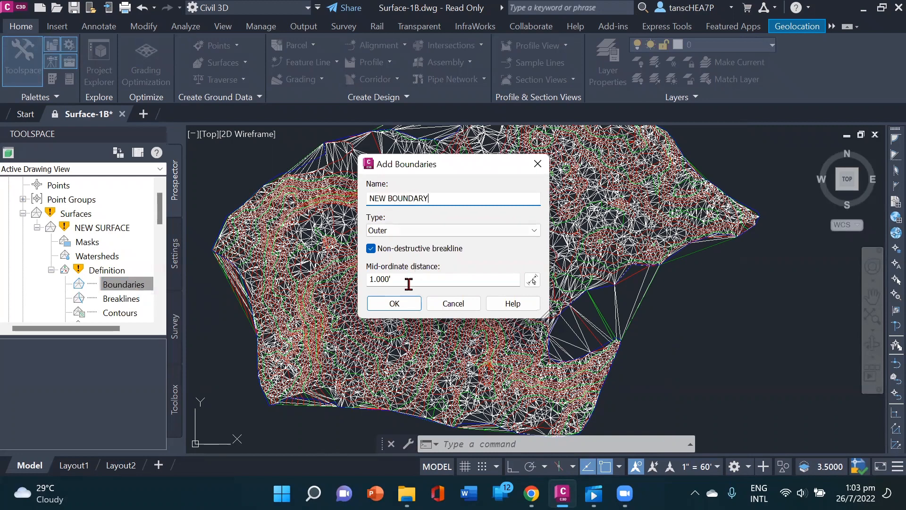
left_click(395, 304)
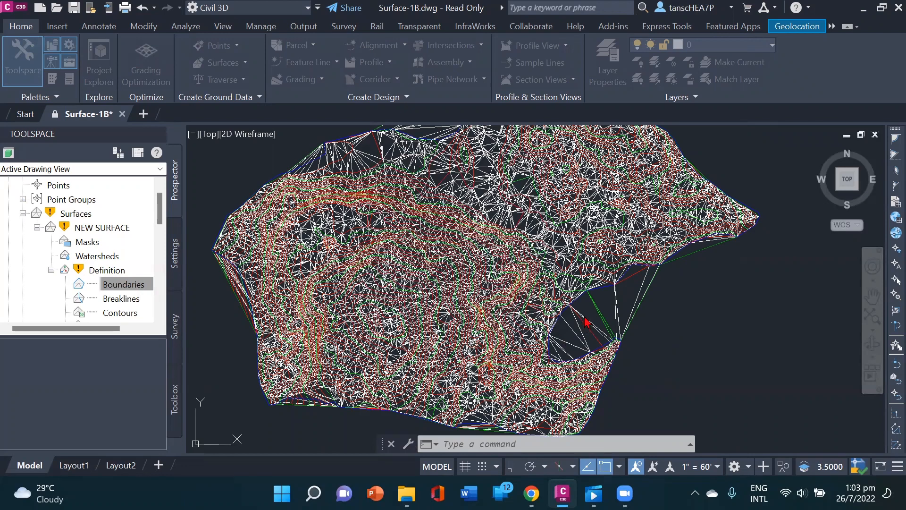
left_click(603, 288)
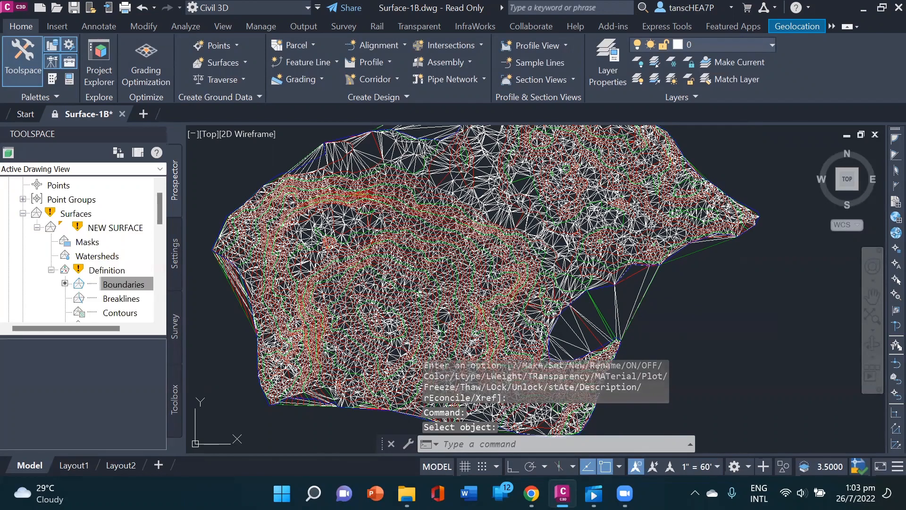